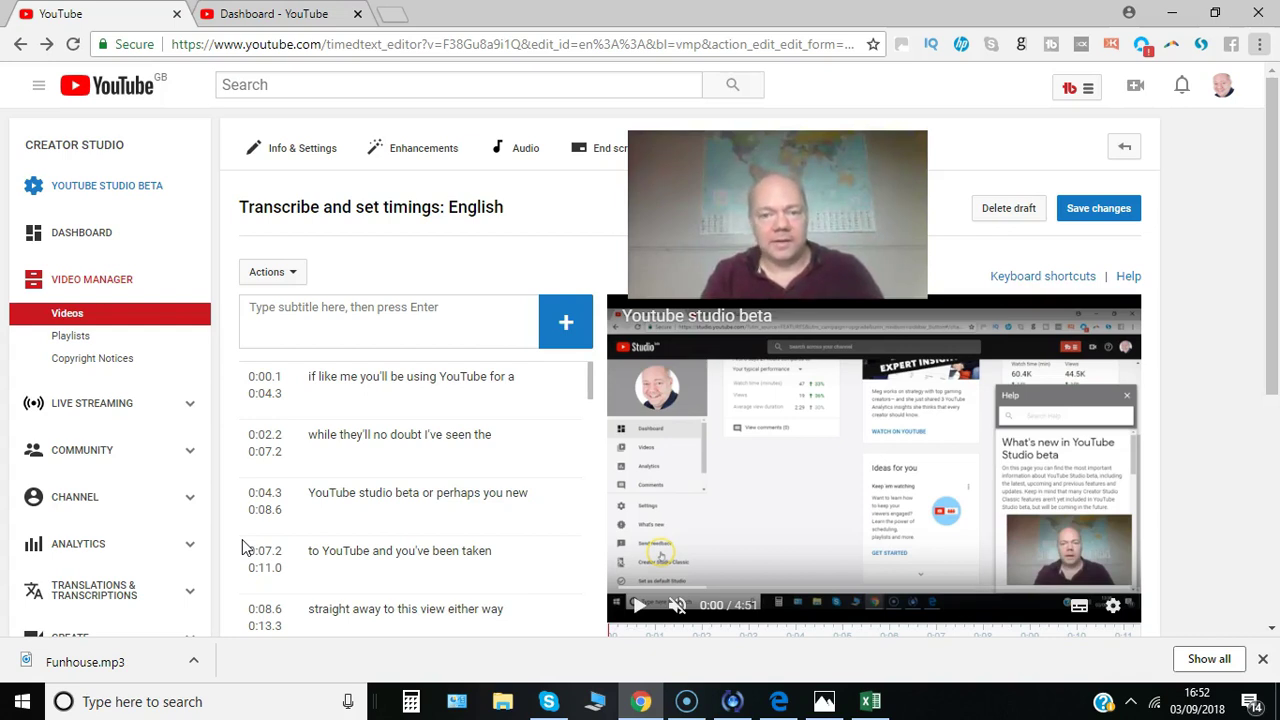
- Open the subtitles and closed captions page of the "Youtube studio beta" video from the channel's video list
{"action": "left_click", "coordinate": [123, 284]}
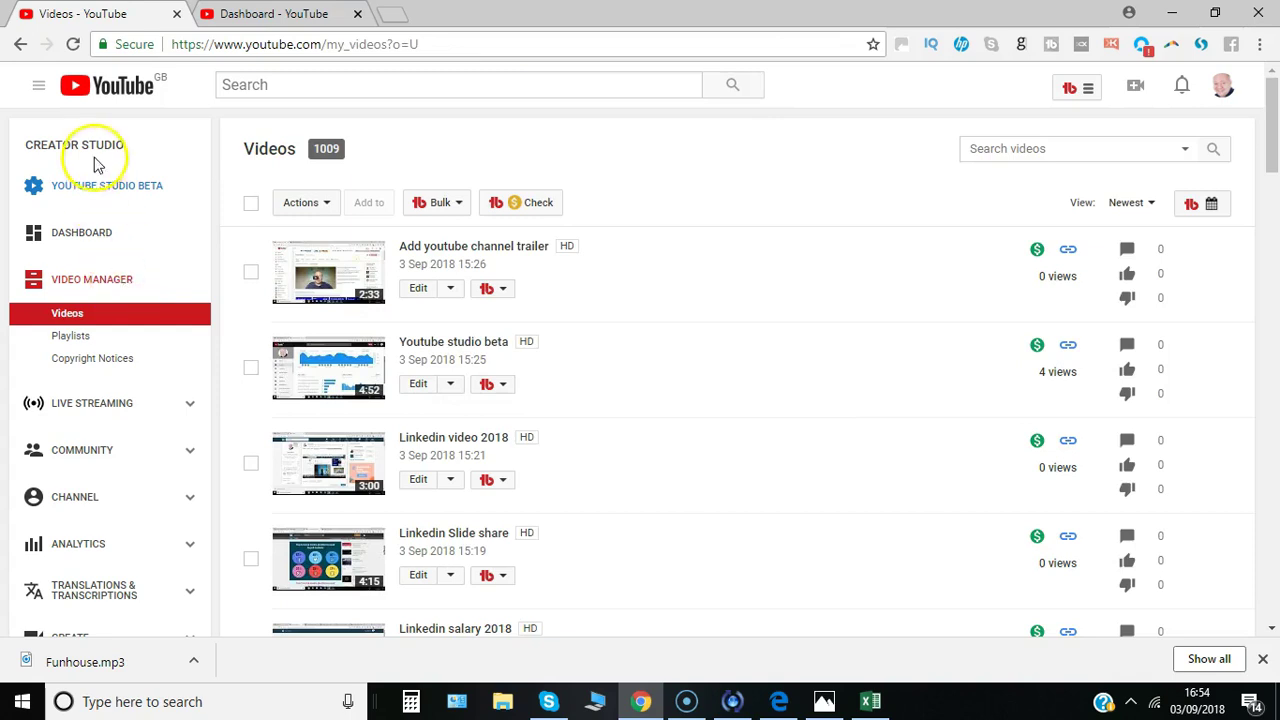
{"action": "left_click", "coordinate": [90, 313]}
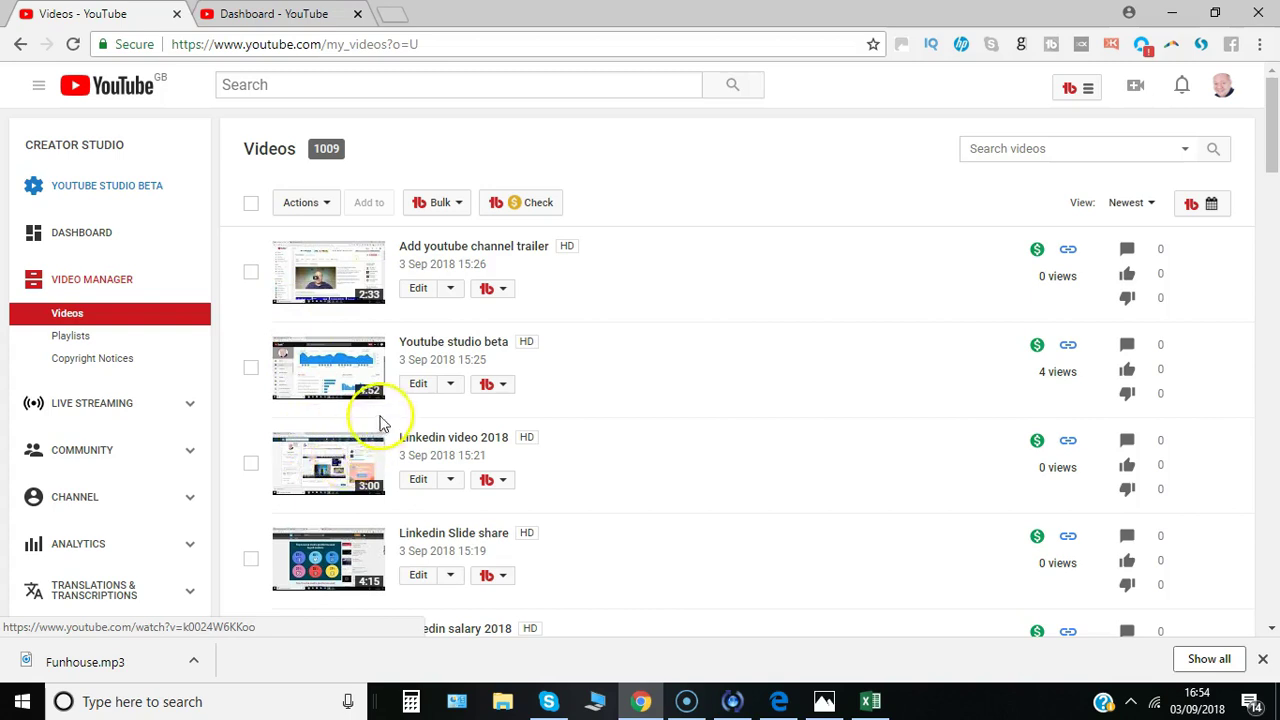
{"action": "left_click", "coordinate": [418, 386]}
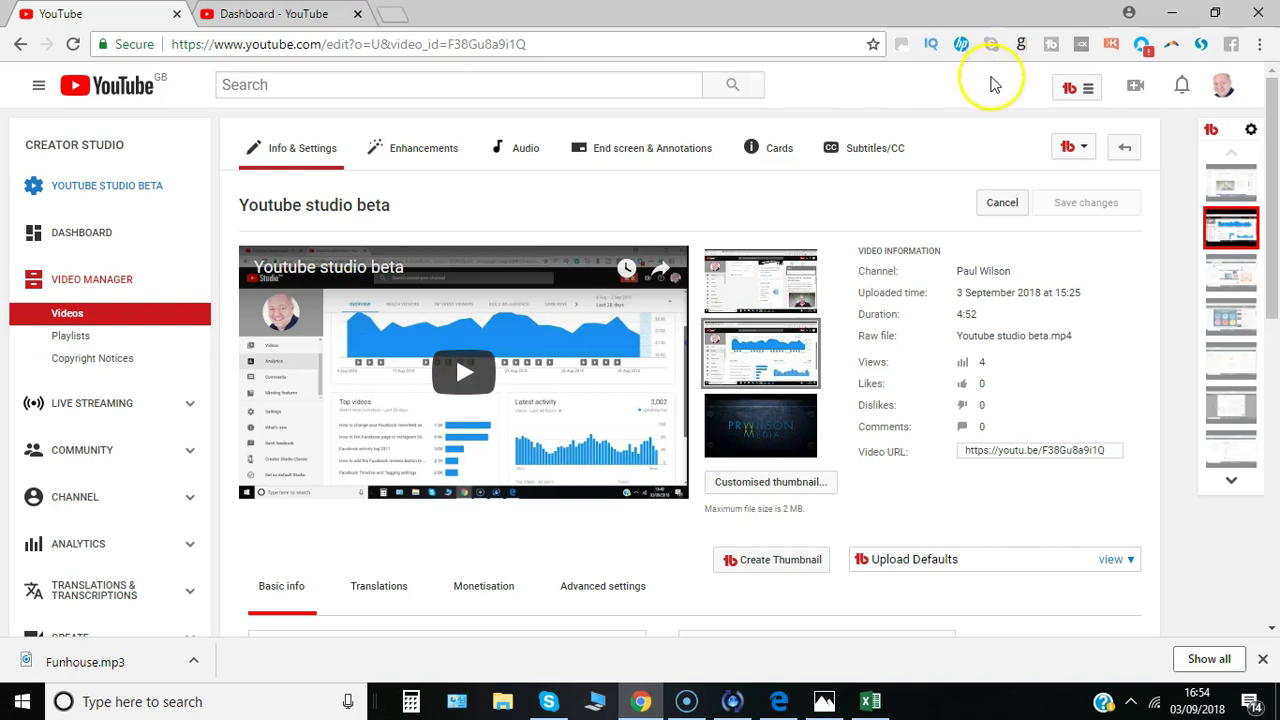
{"action": "left_click", "coordinate": [876, 150]}
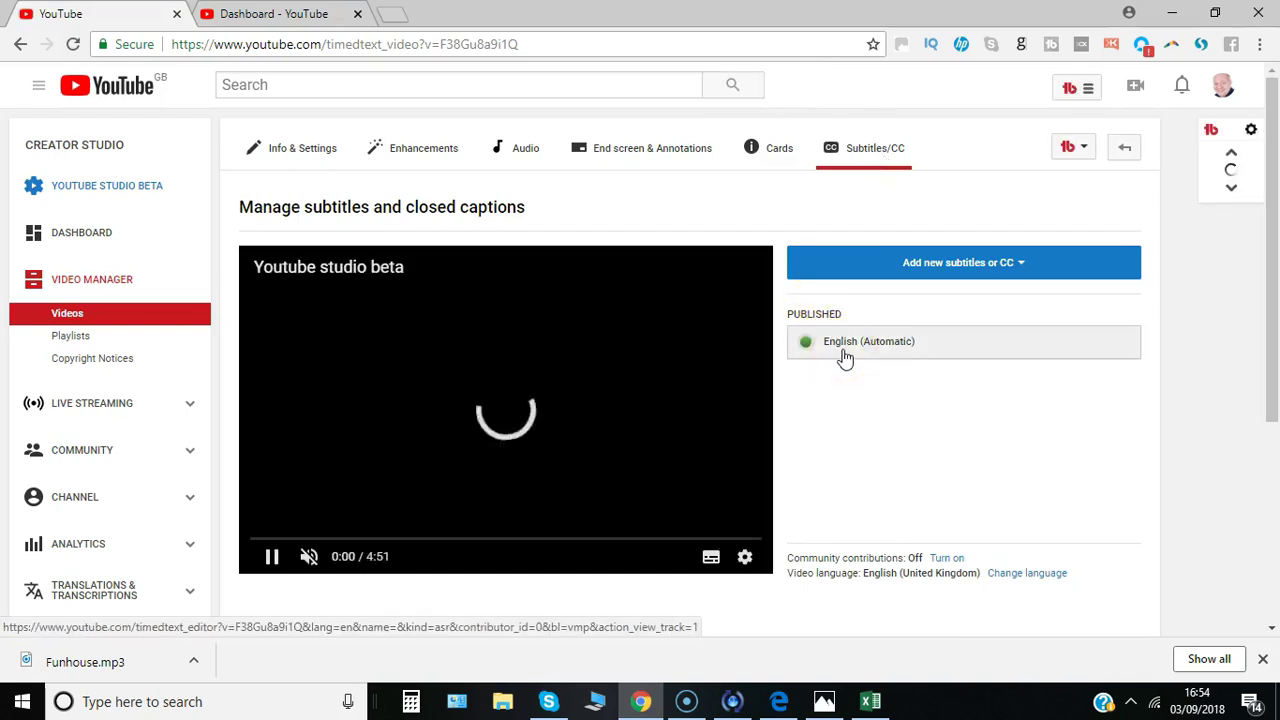
- Open the published English (Automatic) subtitles for editing
{"action": "left_click", "coordinate": [893, 268]}
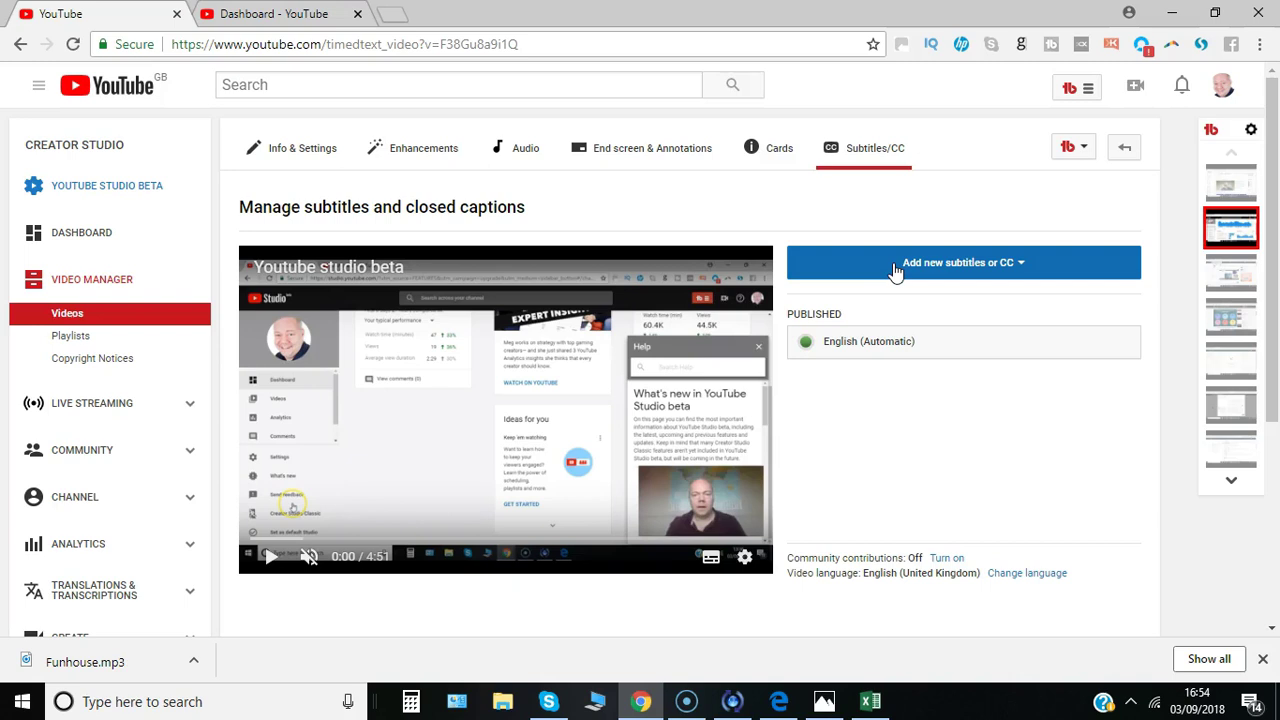
{"action": "left_click", "coordinate": [848, 355]}
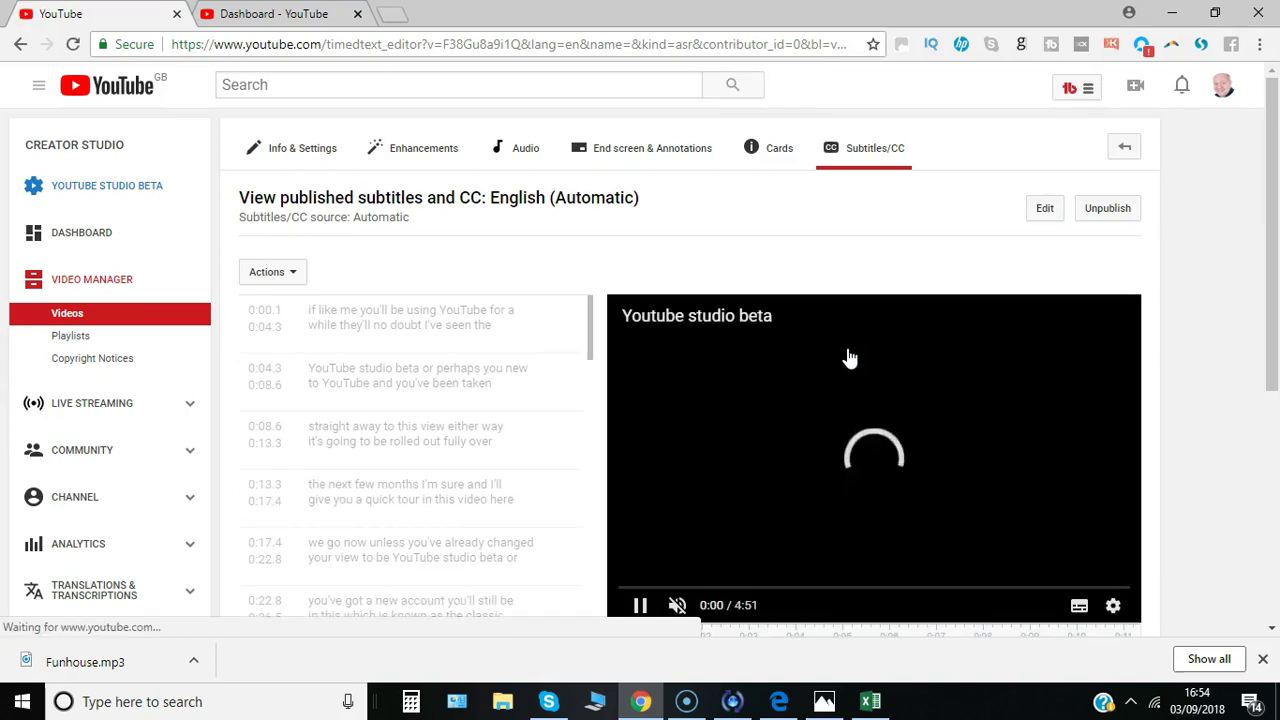
{"action": "left_click", "coordinate": [848, 357]}
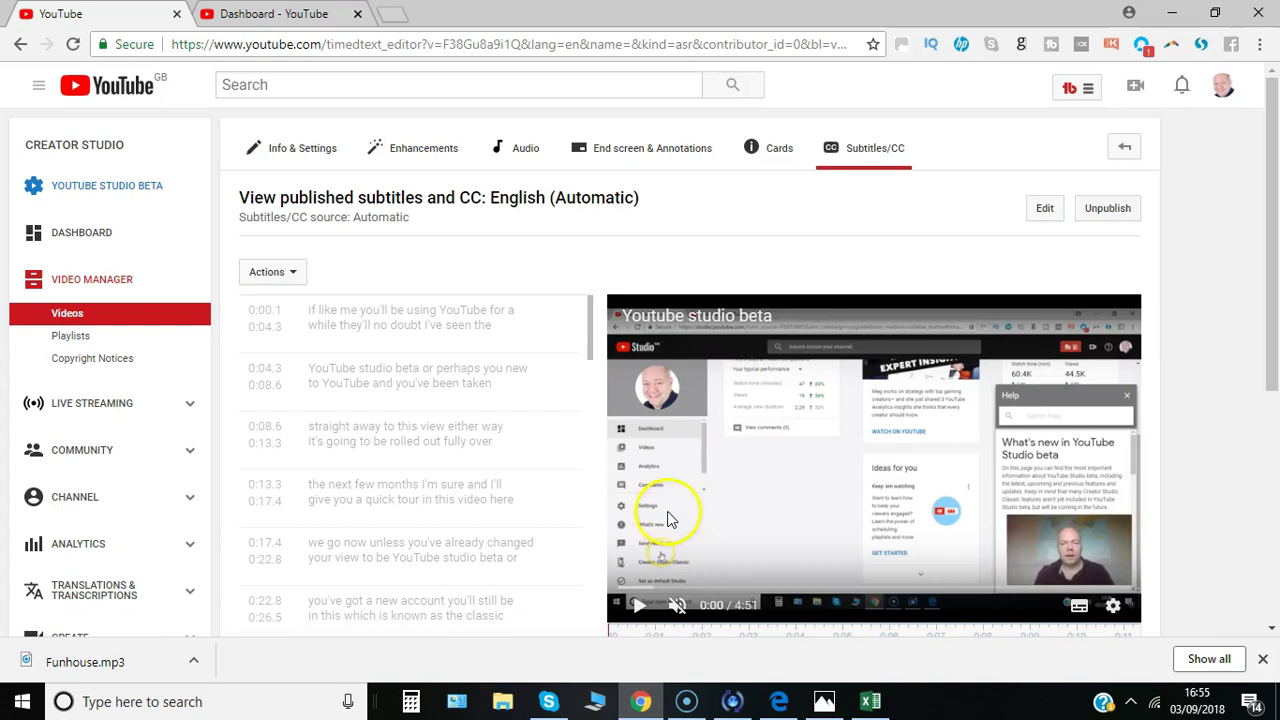
{"action": "left_click", "coordinate": [1045, 210]}
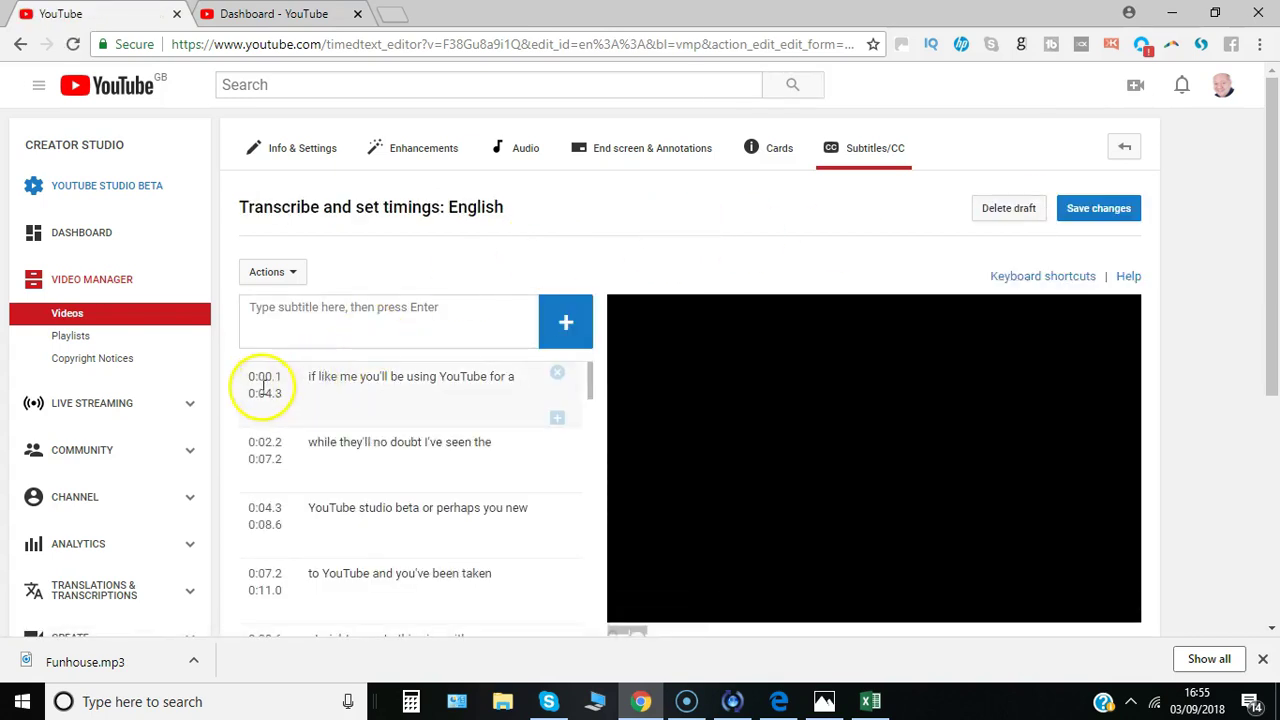
- Play the video with sound and change the first subtitle line to "If like me you have been using YouTube for a"
{"action": "left_click", "coordinate": [330, 388]}
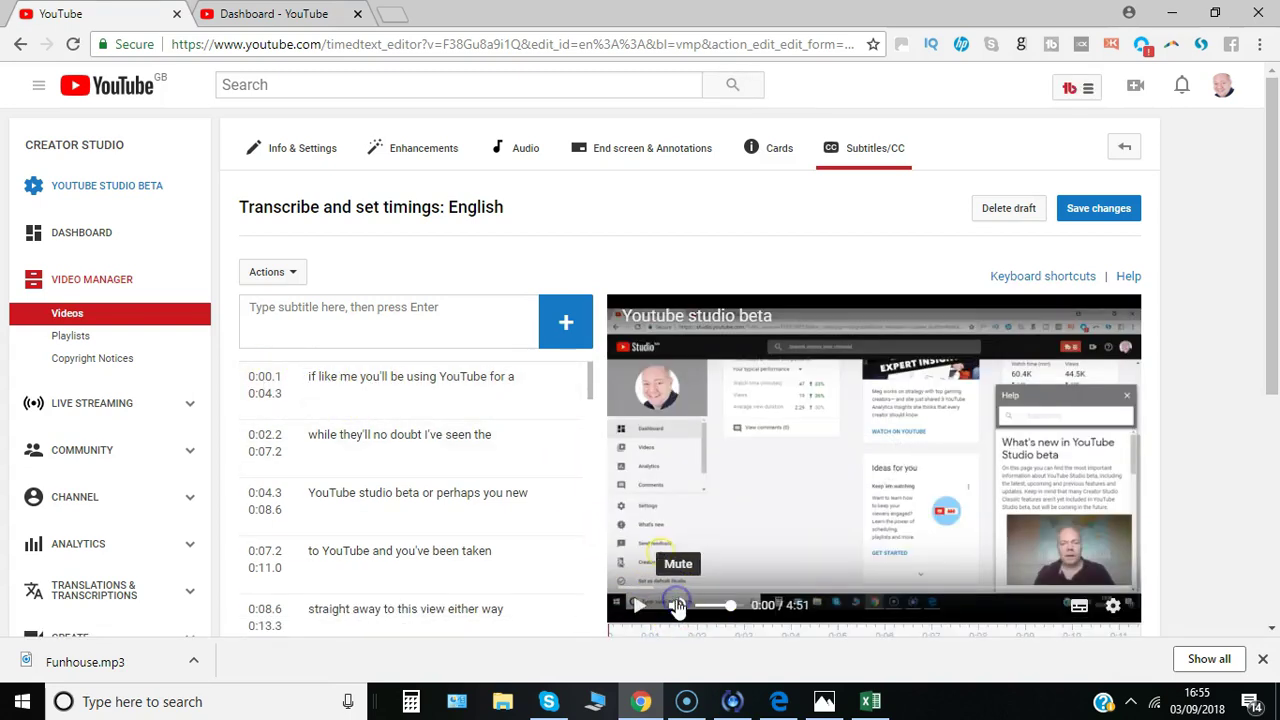
{"action": "left_click", "coordinate": [639, 606]}
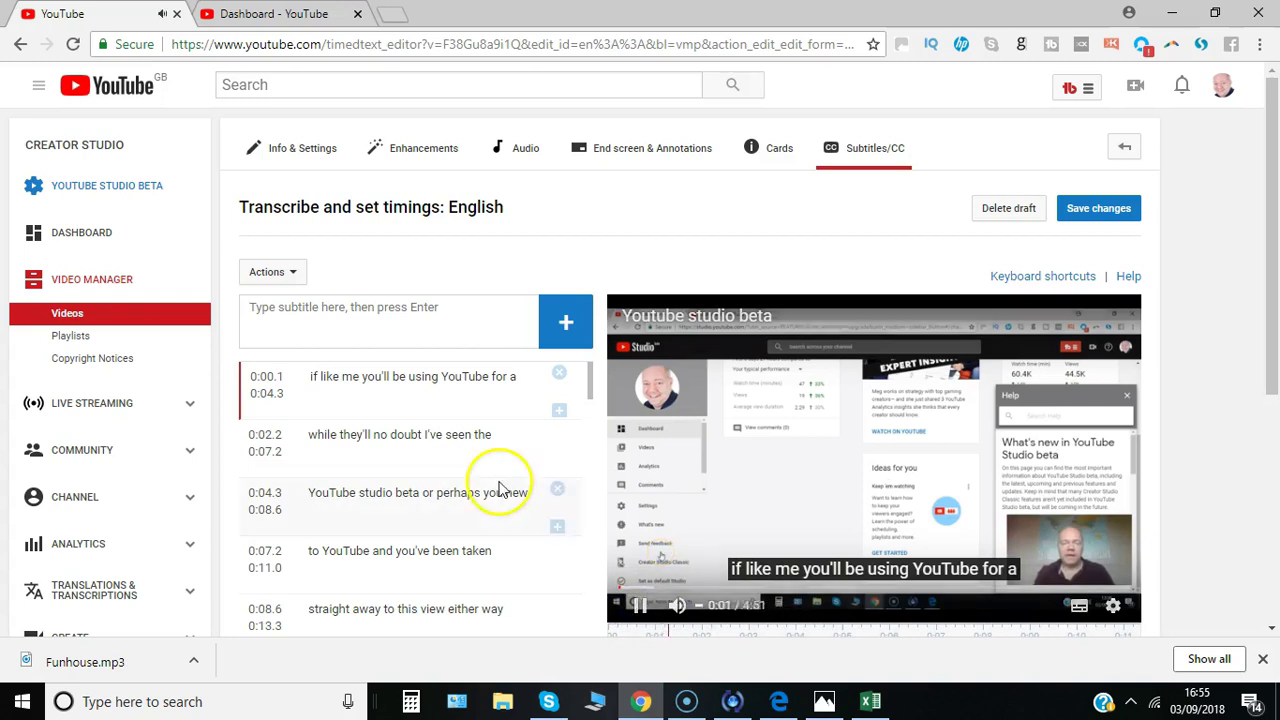
{"action": "left_click", "coordinate": [318, 372]}
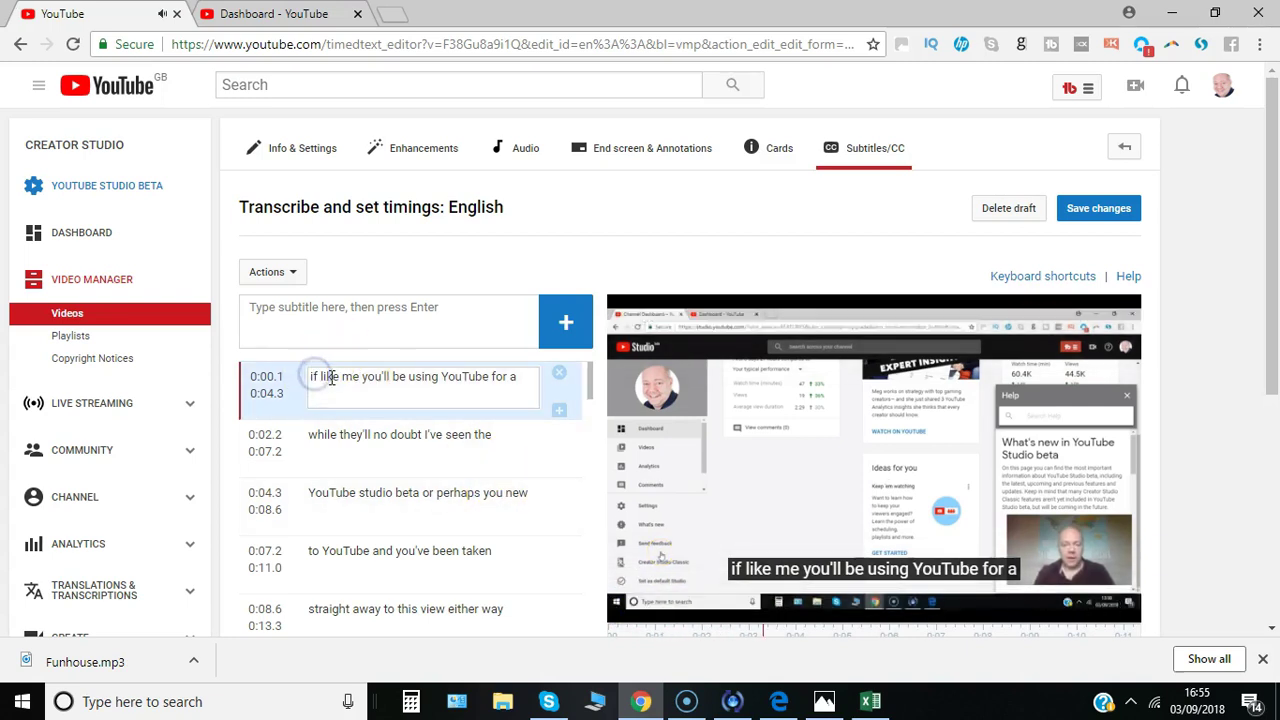
{"action": "key", "text": "BackSpace"}
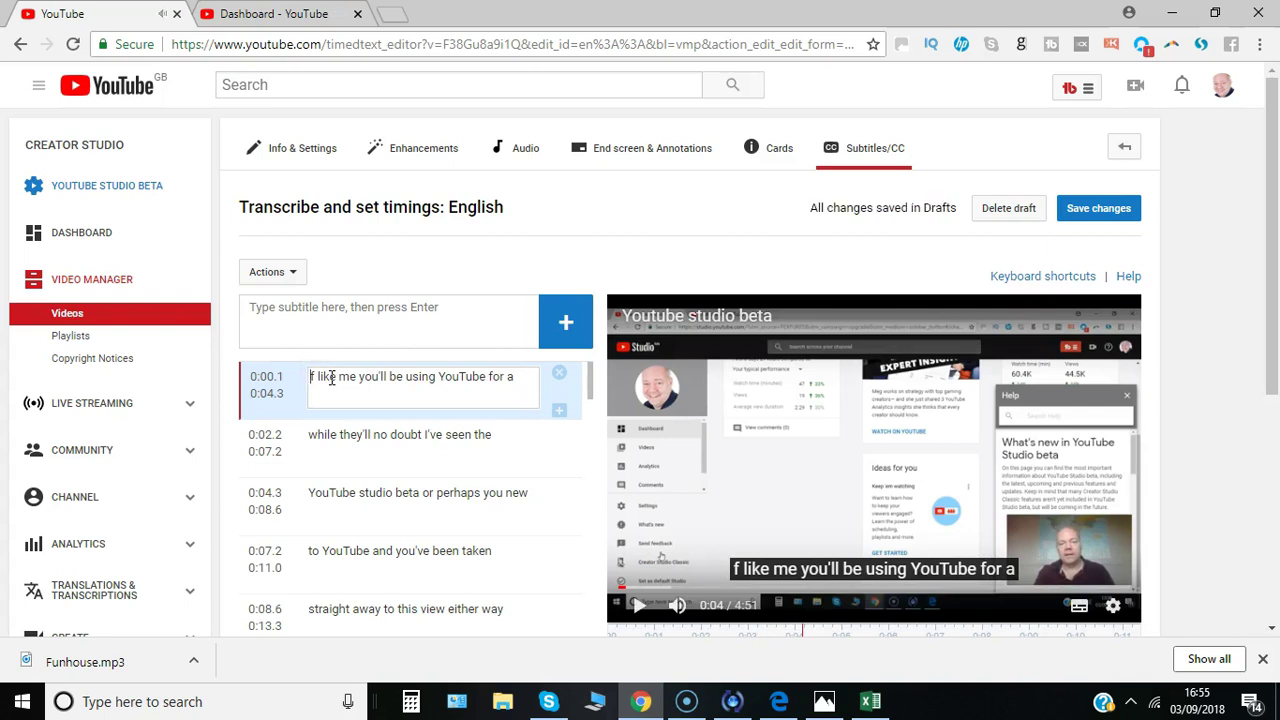
{"action": "type", "text": "I"}
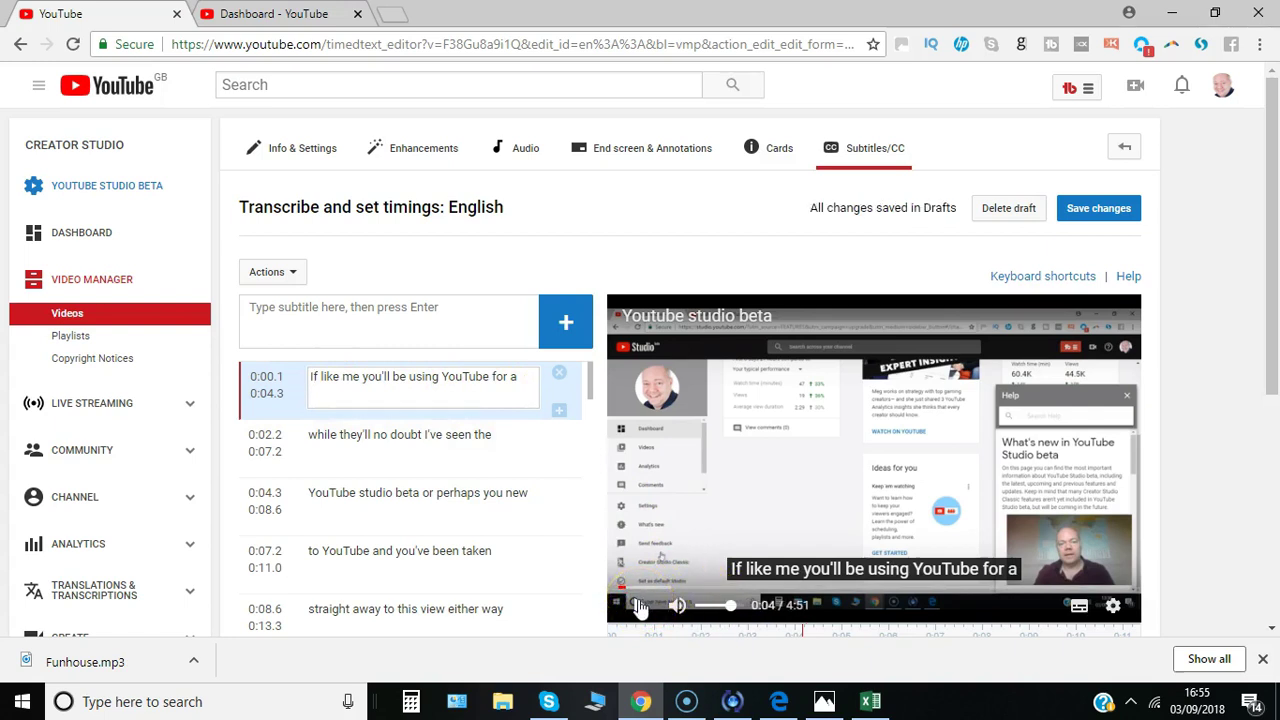
{"action": "left_click_drag", "start_coordinate": [366, 376], "coordinate": [410, 374]}
{"action": "key", "text": "BackSpace"}
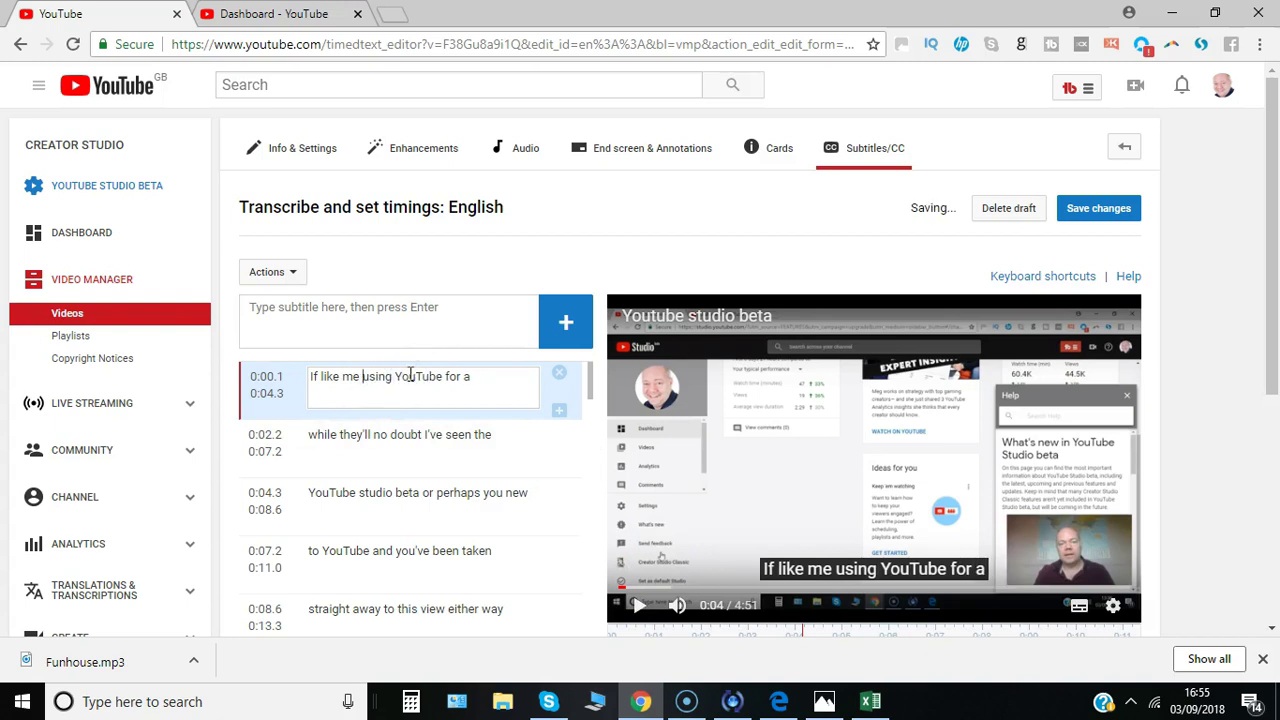
{"action": "type", "text": "you have been"}
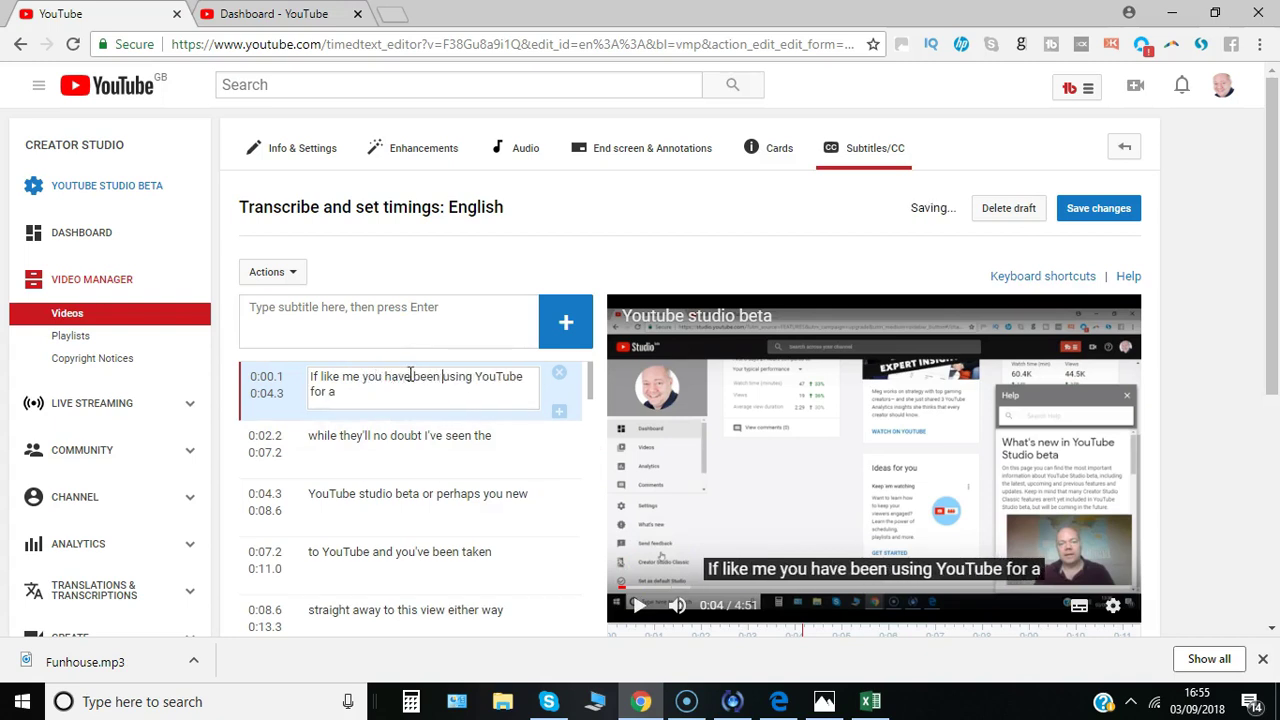
- Replay the opening and replace "they'll" with "you'll" in the second subtitle line
{"action": "left_click", "coordinate": [640, 605]}
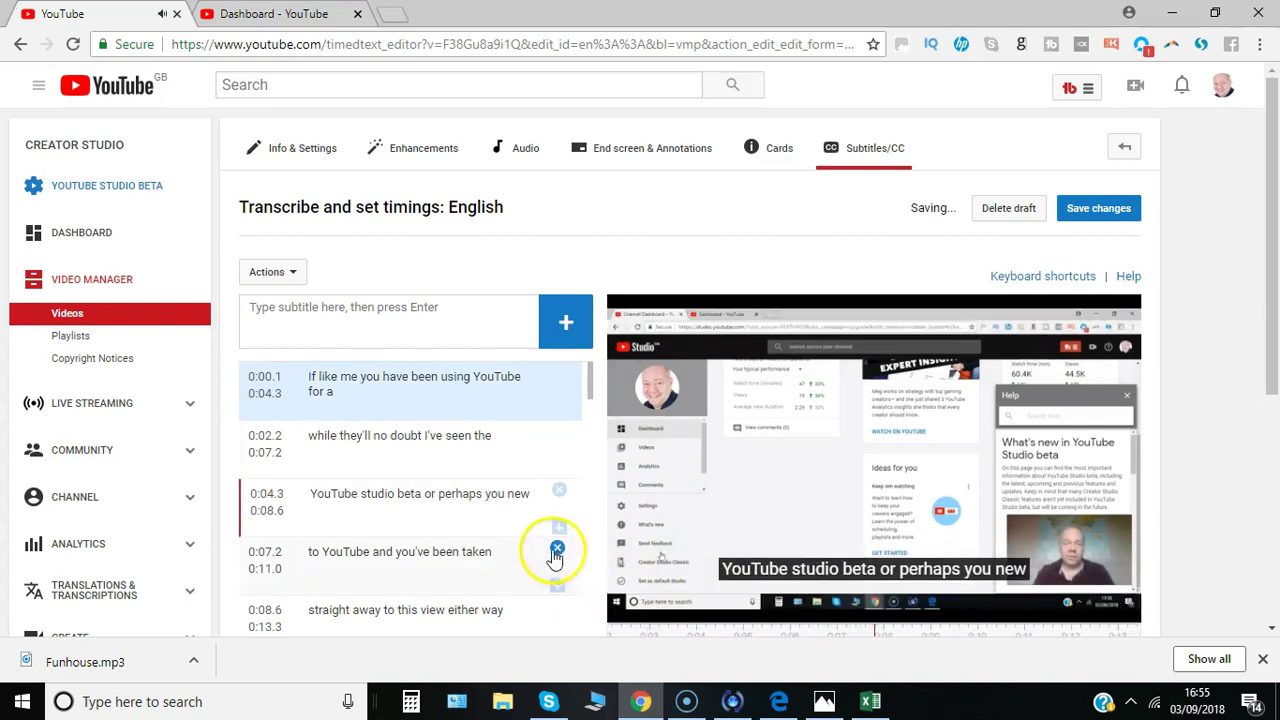
{"action": "left_click", "coordinate": [439, 401]}
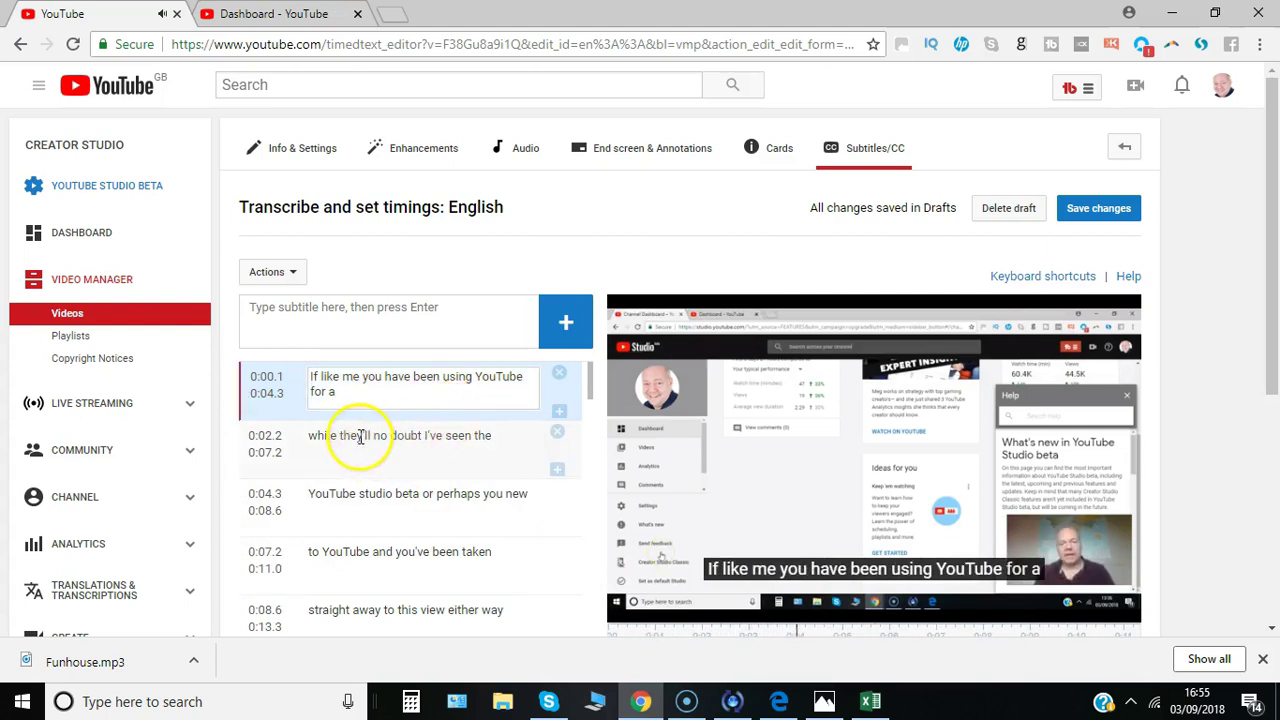
{"action": "left_click", "coordinate": [362, 437]}
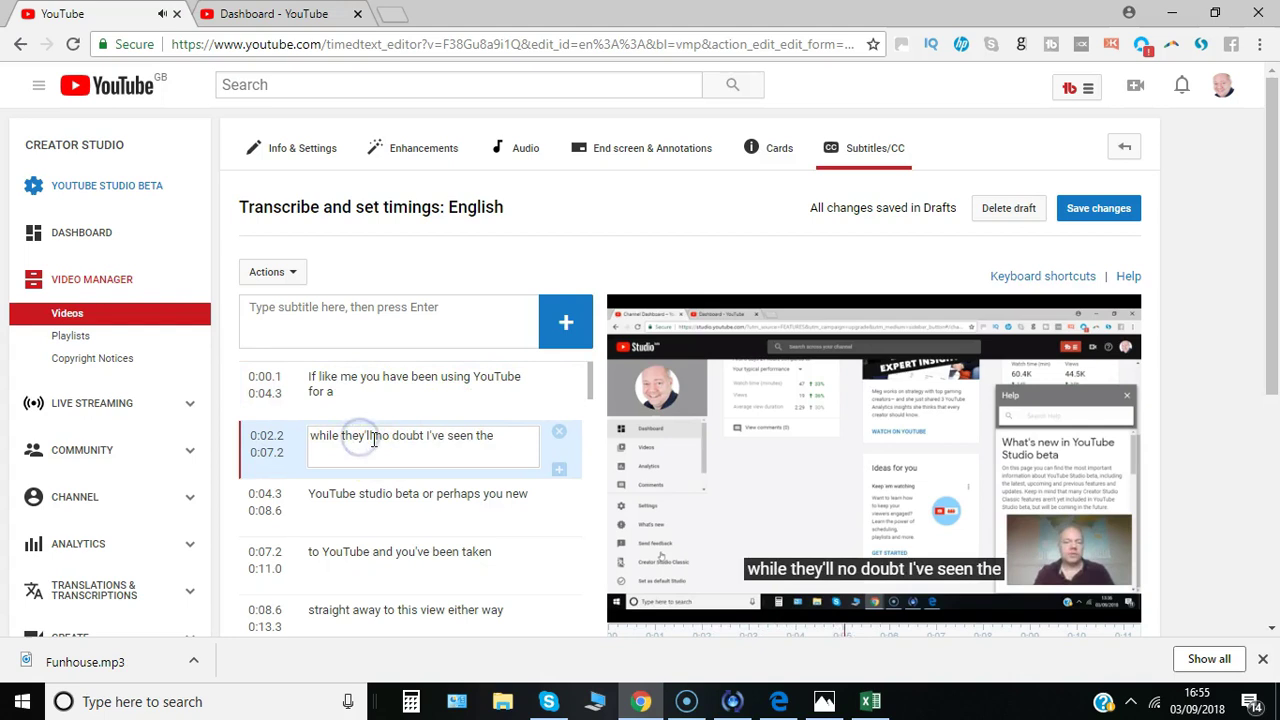
{"action": "key", "text": "BackSpace"}
{"action": "key", "text": "BackSpace"}
{"action": "key", "text": "BackSpace"}
{"action": "key", "text": "BackSpace"}
{"action": "type", "text": "you"}
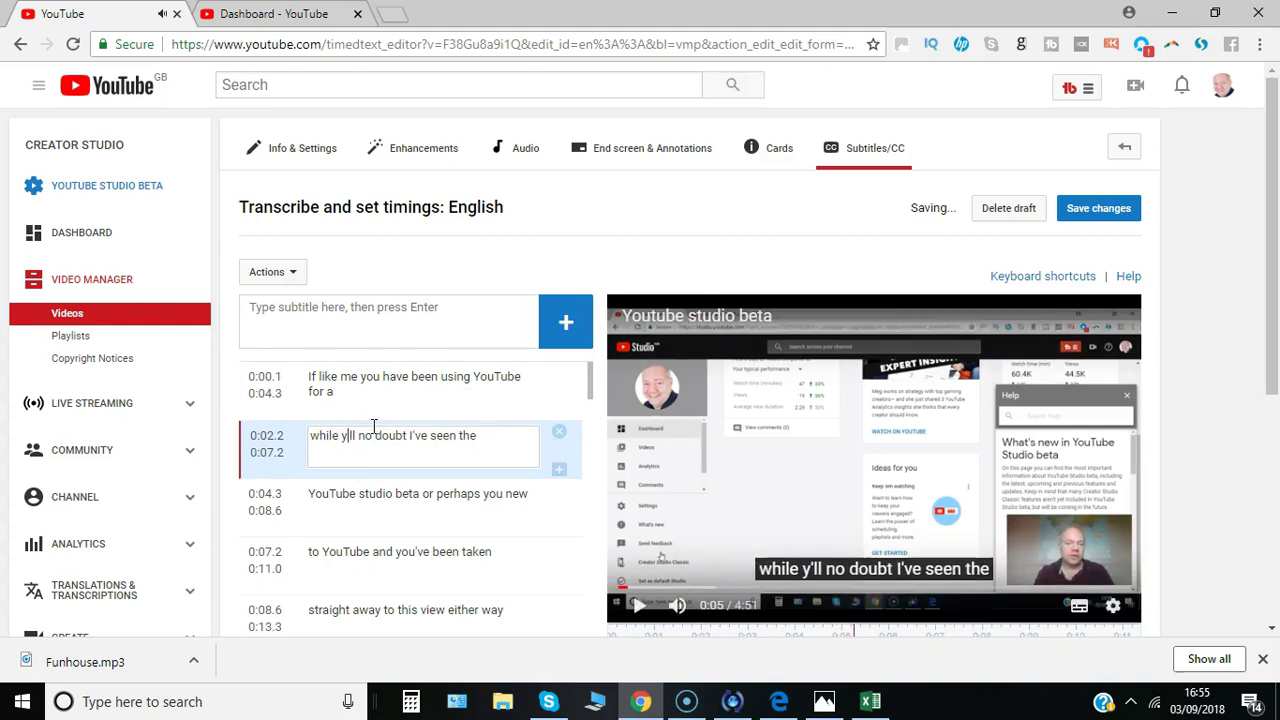
- Replace "I've" with "have" in the second subtitle line and save the edited English subtitles
{"action": "left_click", "coordinate": [432, 440]}
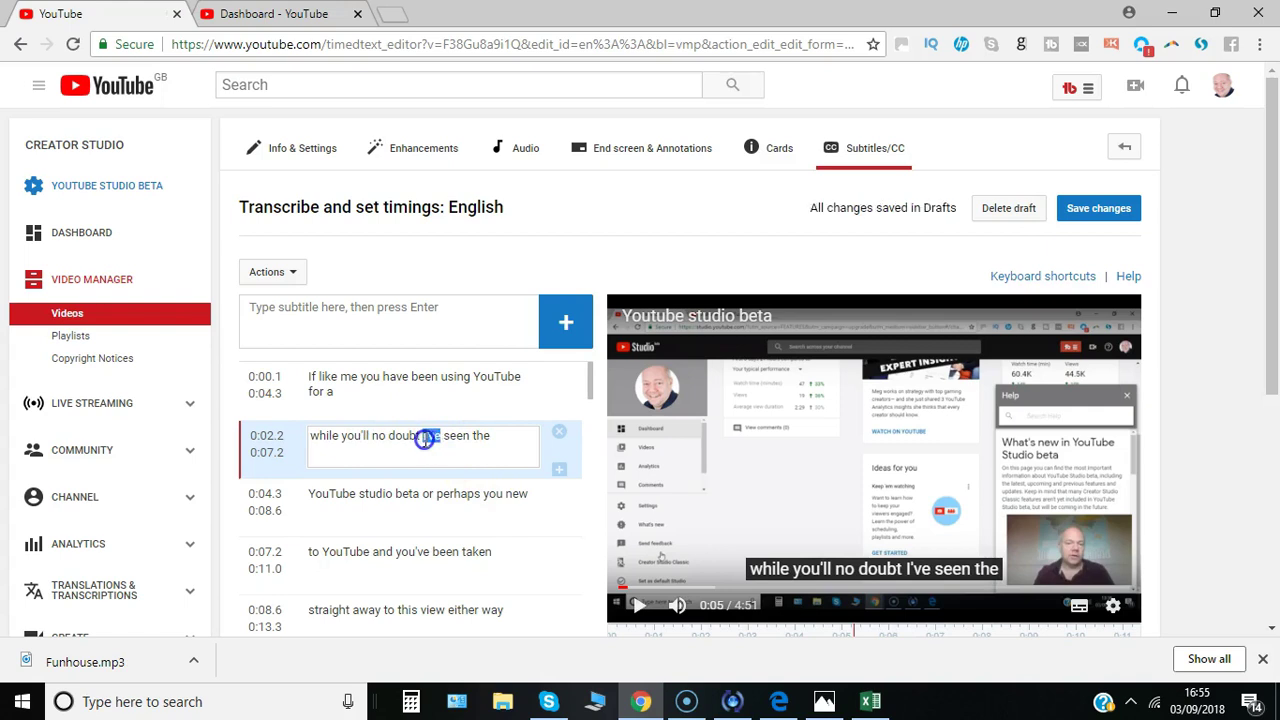
{"action": "key", "text": "Delete"}
{"action": "key", "text": "Delete"}
{"action": "key", "text": "Delete"}
{"action": "key", "text": "Delete"}
{"action": "type", "text": "have"}
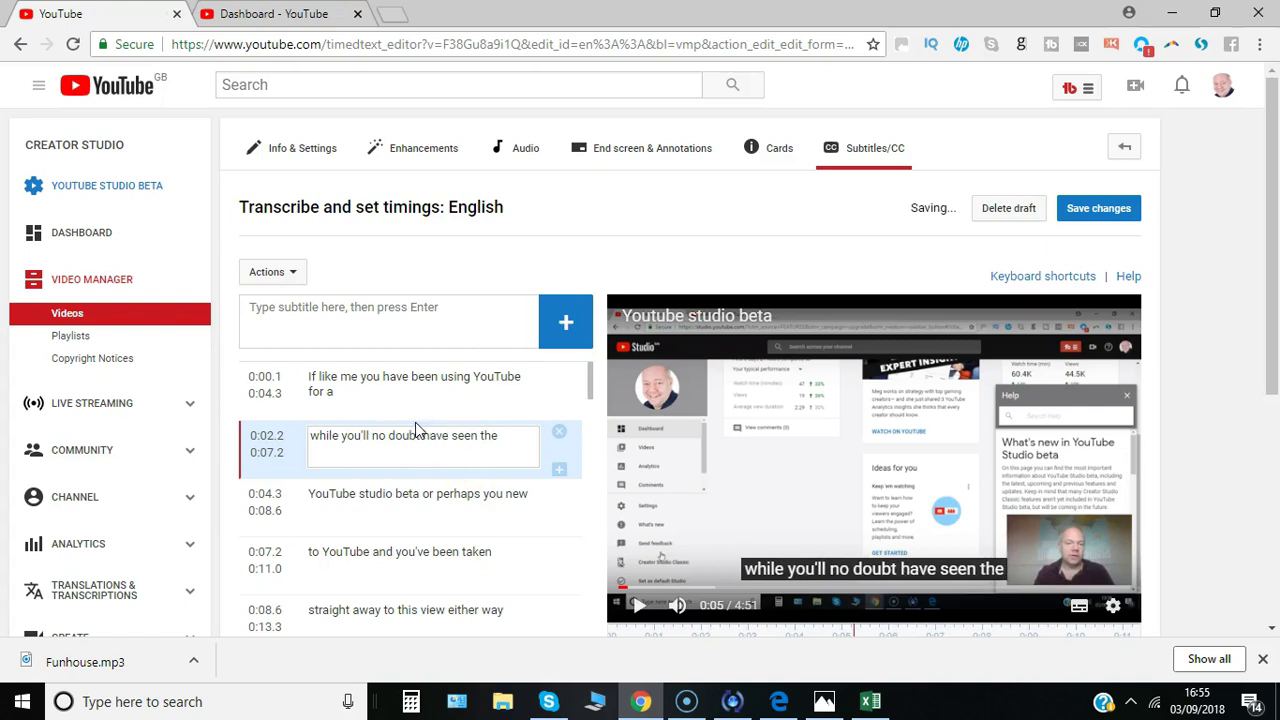
{"action": "mouse_move", "coordinate": [592, 372]}
{"action": "left_mouse_down"}
{"action": "mouse_move", "coordinate": [624, 588]}
{"action": "mouse_move", "coordinate": [603, 414]}
{"action": "mouse_move", "coordinate": [616, 366]}
{"action": "left_mouse_up"}
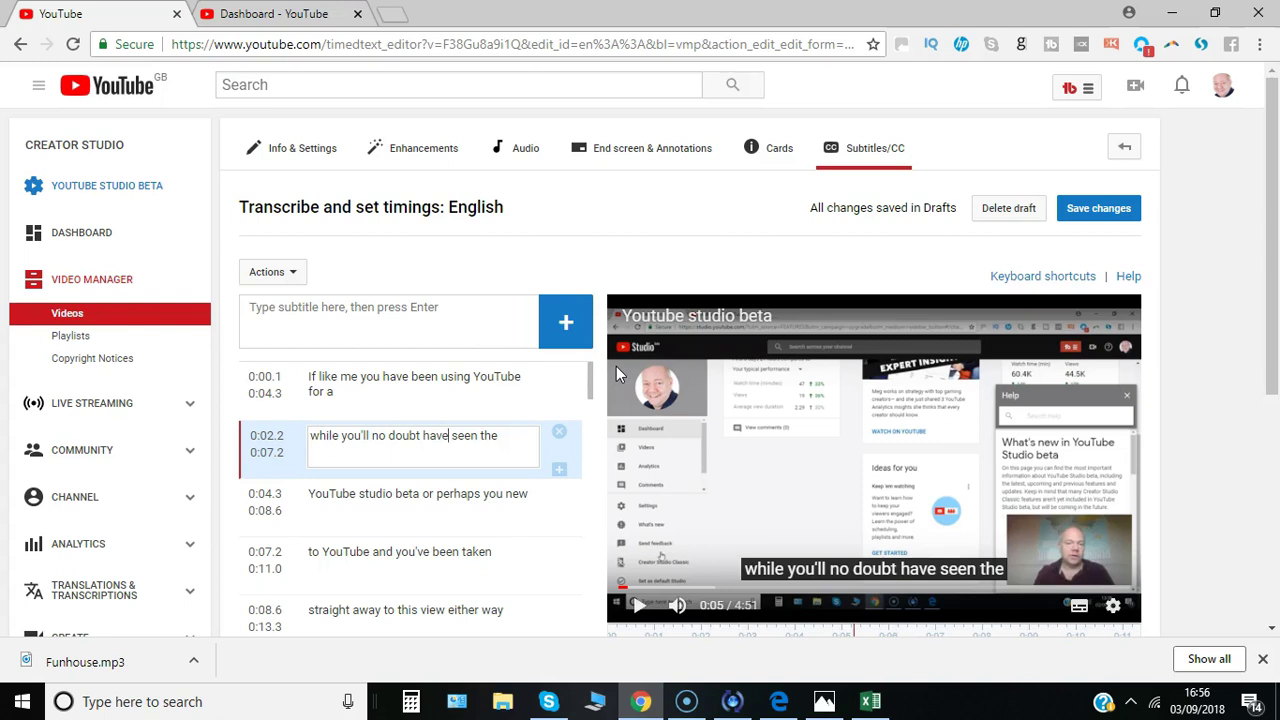
{"action": "left_click", "coordinate": [1094, 217]}
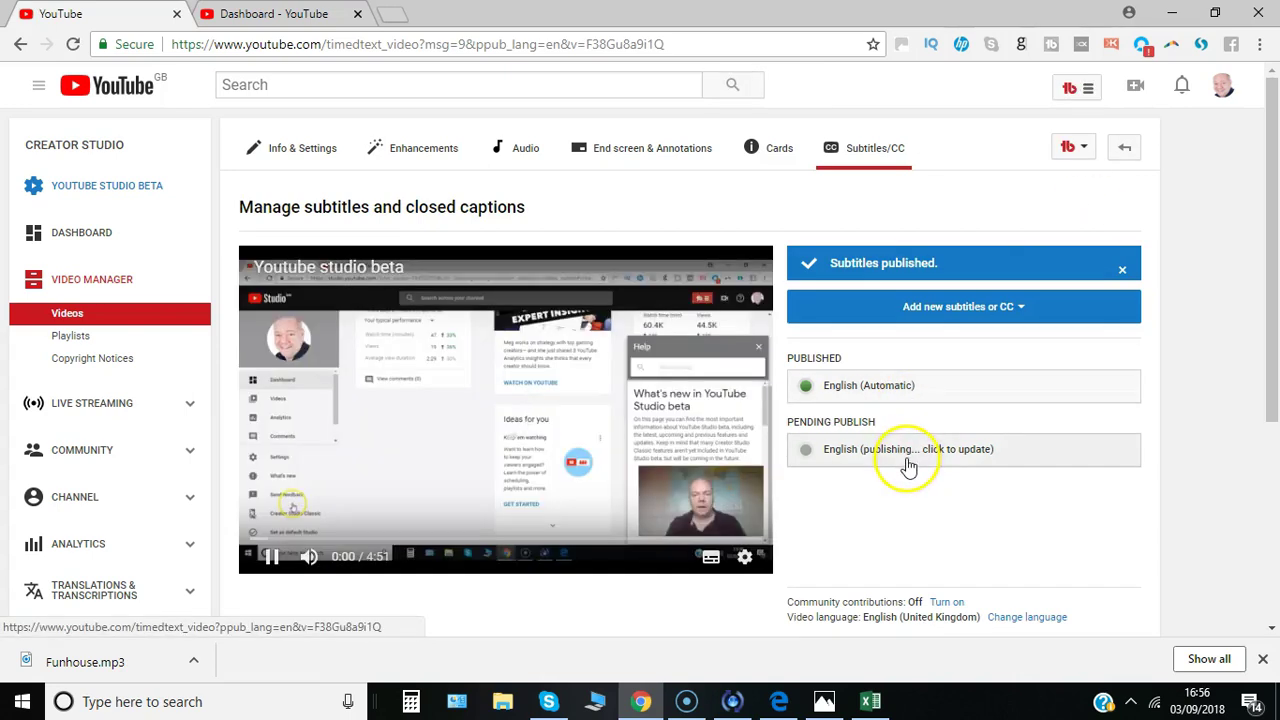
{"action": "left_click", "coordinate": [912, 394]}
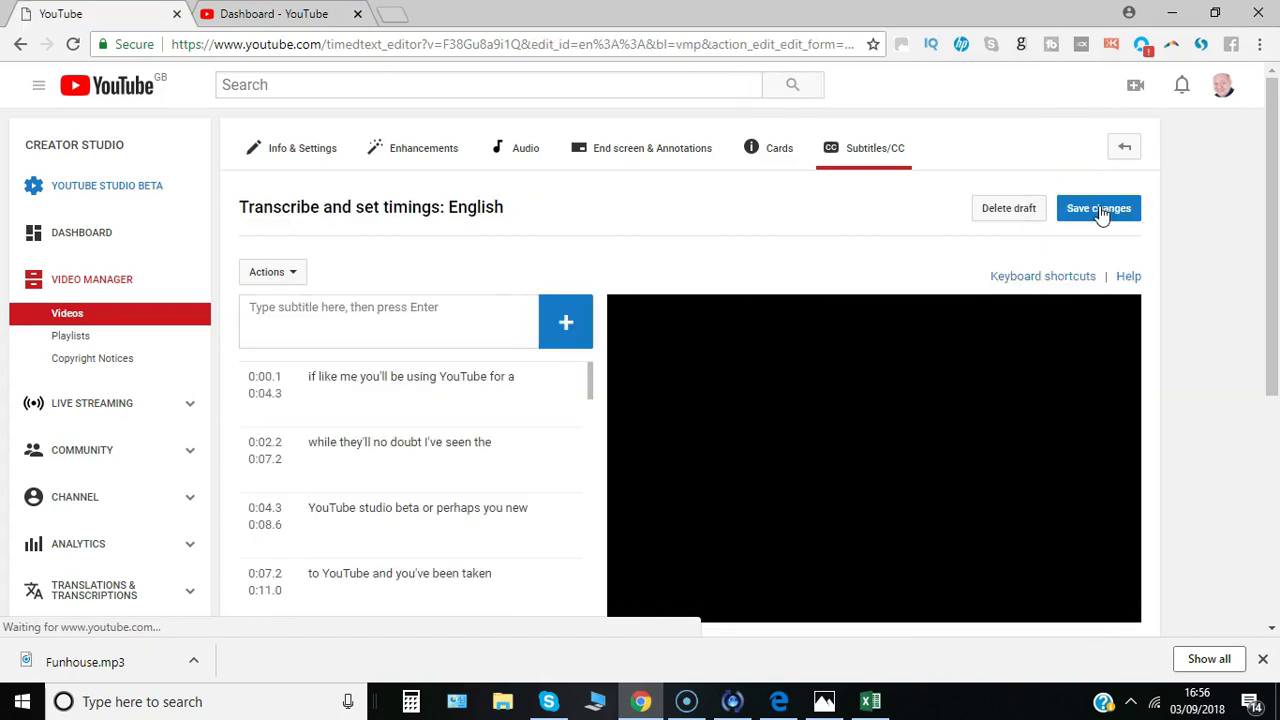
{"action": "left_click", "coordinate": [1098, 212]}
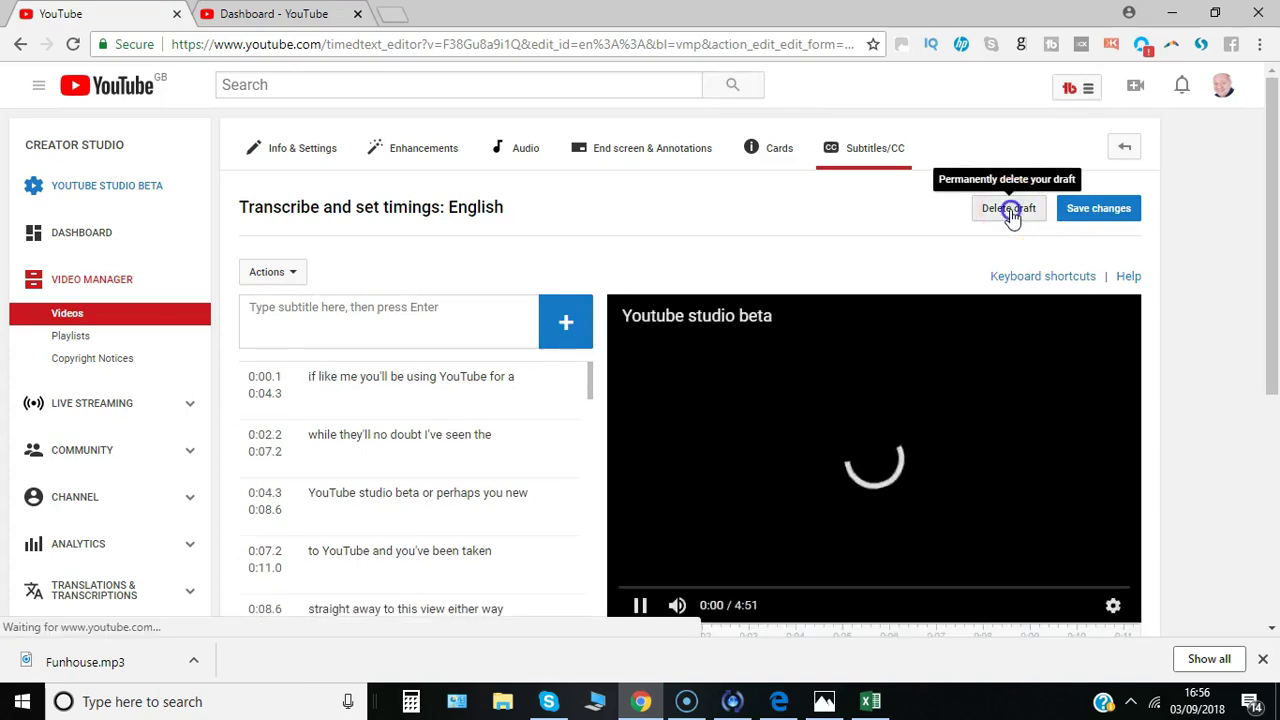
{"action": "left_click", "coordinate": [1010, 212]}
{"action": "left_click", "coordinate": [801, 402]}
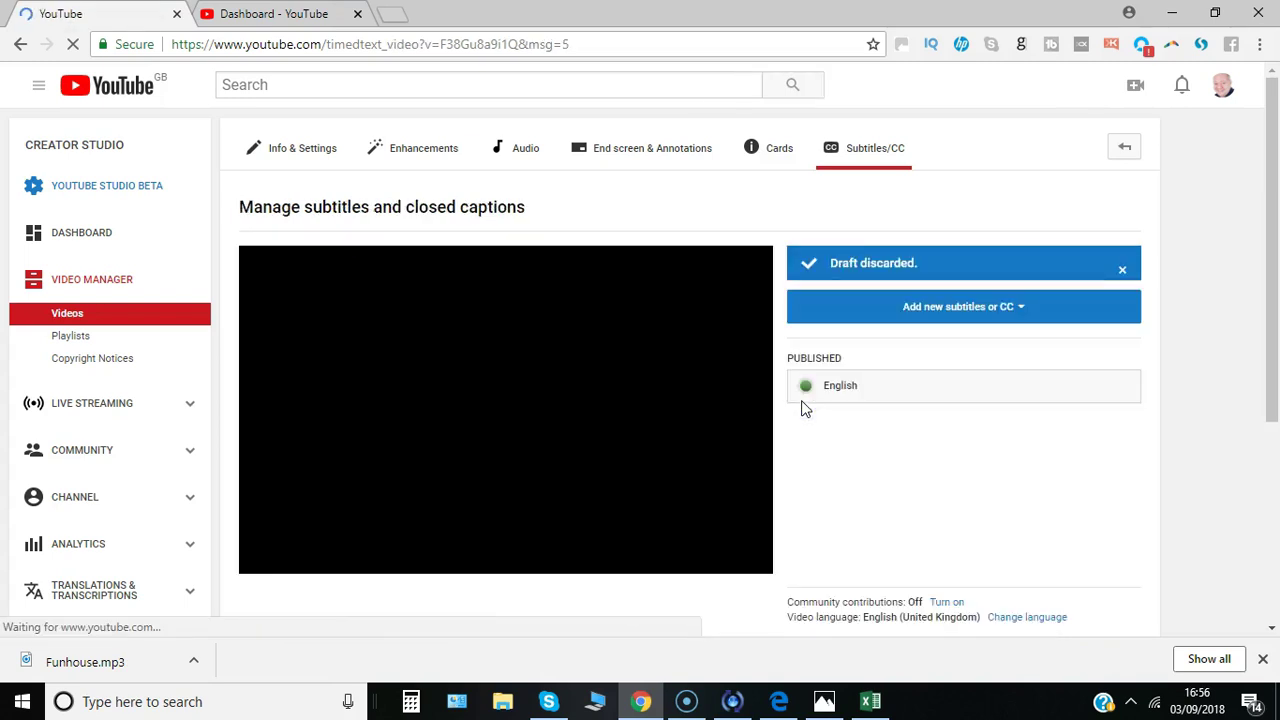
- Open the published English subtitles and bring up their rename, delete and download options
{"action": "left_click", "coordinate": [851, 400]}
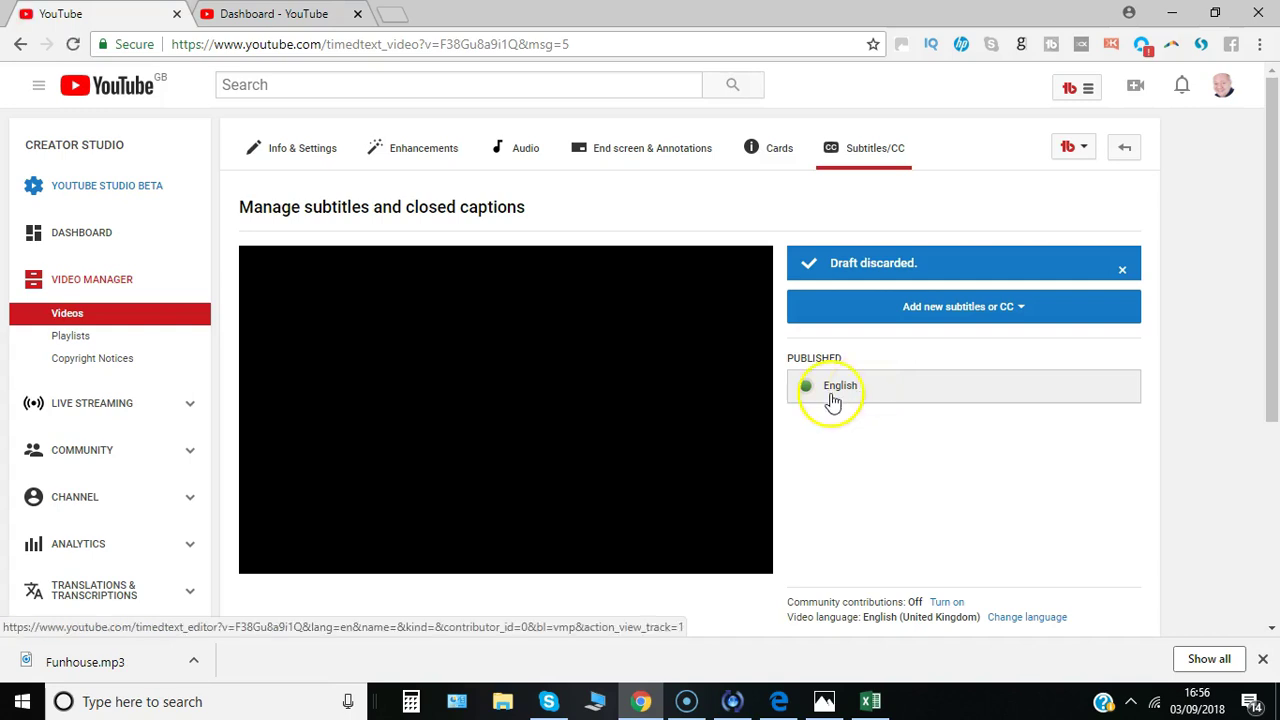
{"action": "left_click", "coordinate": [849, 388]}
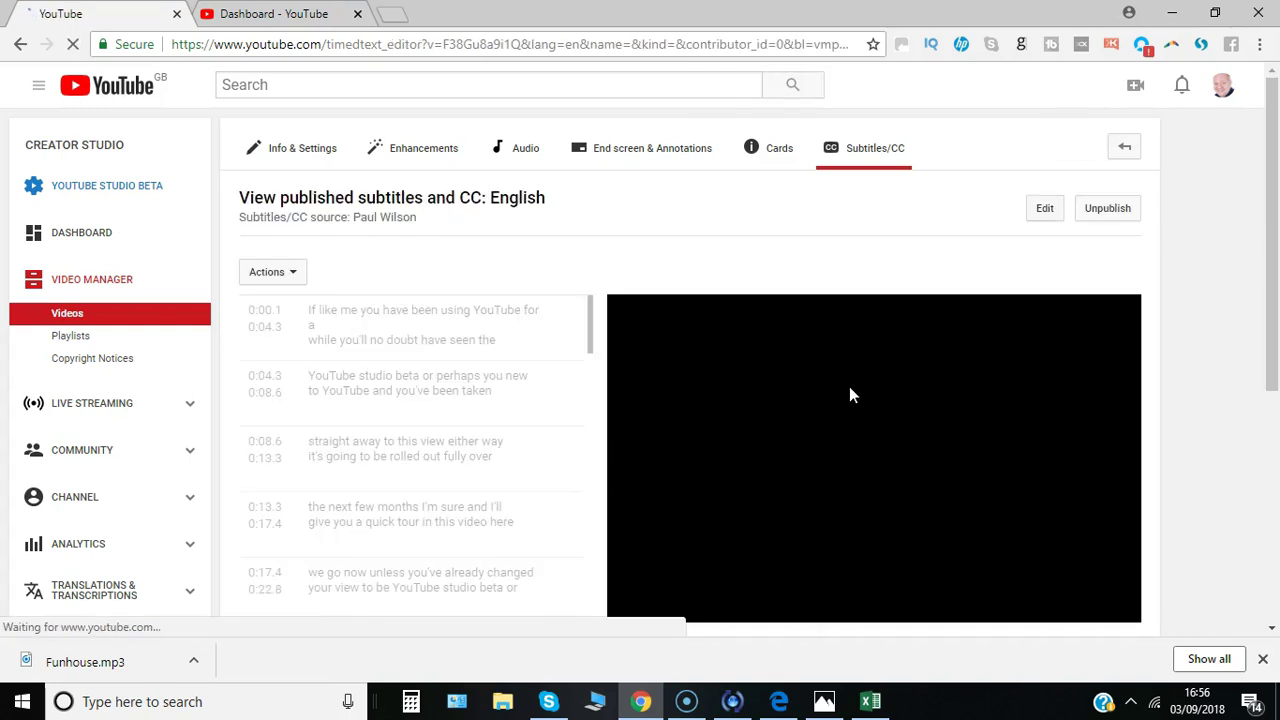
{"action": "left_click", "coordinate": [292, 273]}
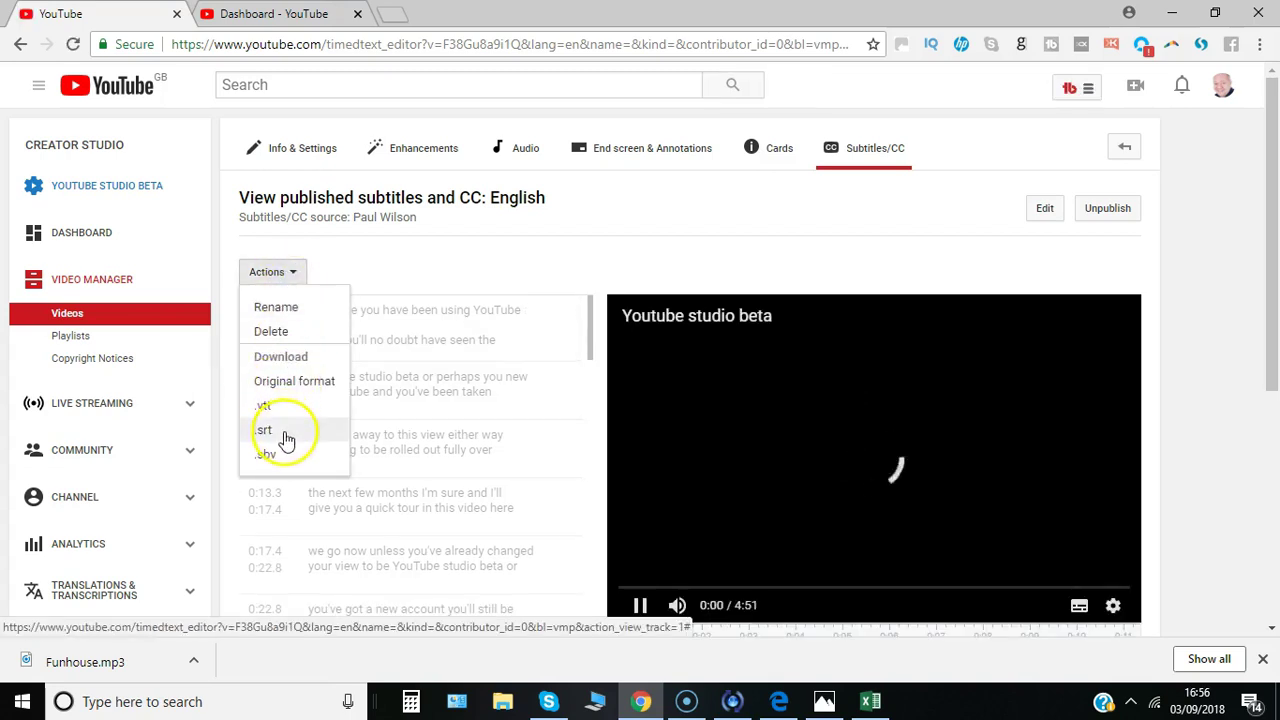